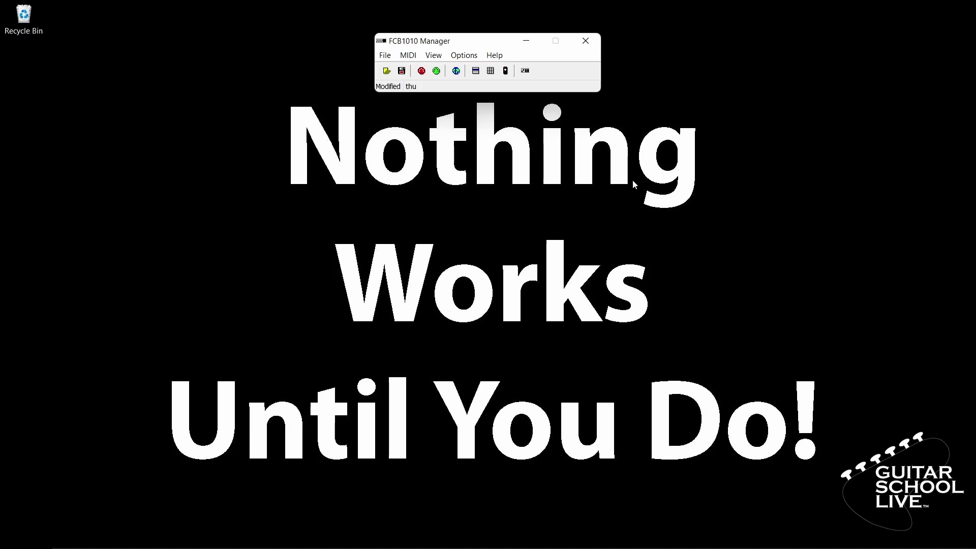
Confirm 2- Focusrite USB MIDI as the enabled MIDI input and thru output
{"action": "left_click", "coordinate": [473, 56]}
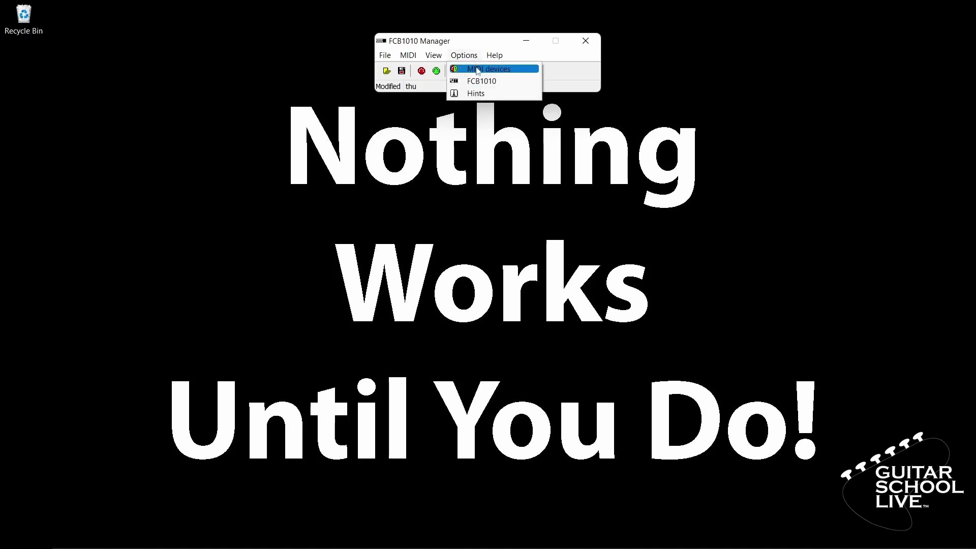
{"action": "left_click", "coordinate": [477, 69]}
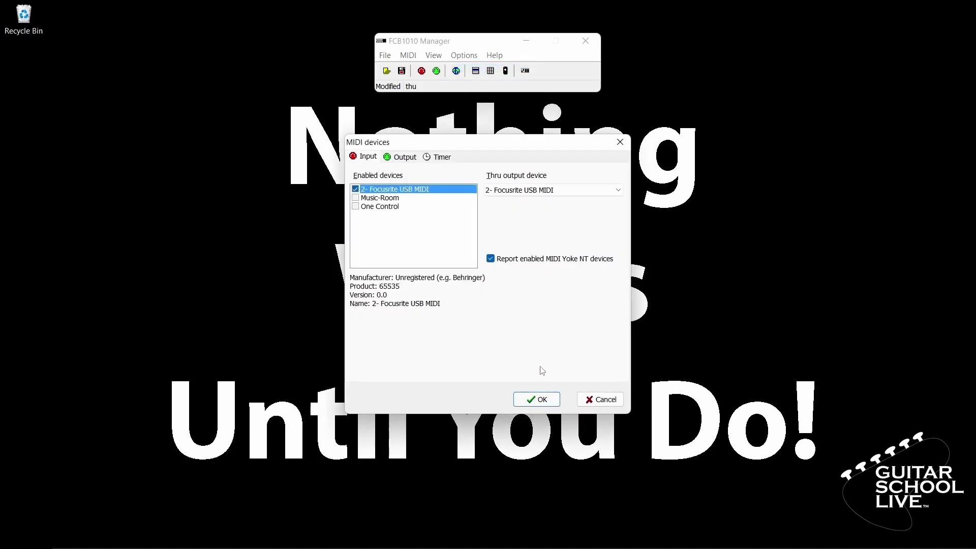
{"action": "left_click", "coordinate": [542, 401]}
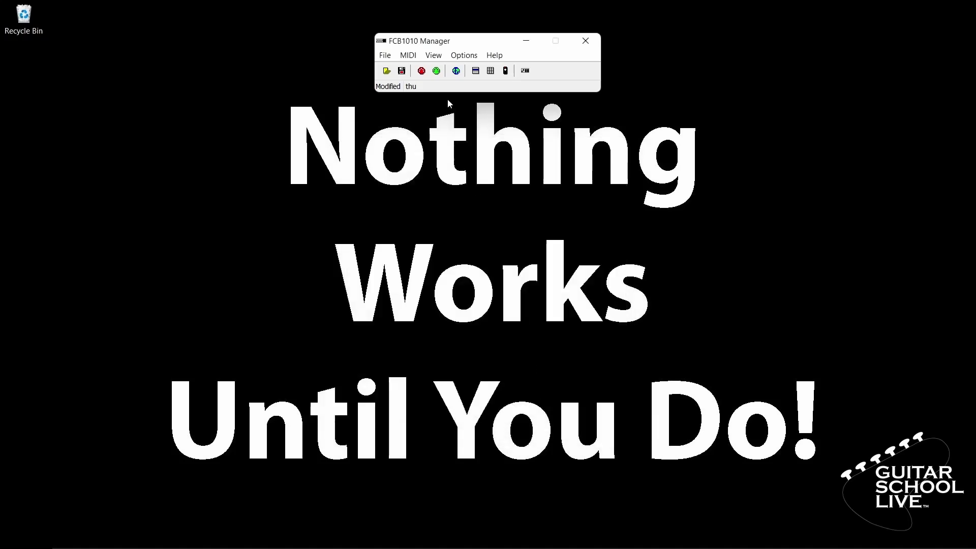
{"action": "left_click", "coordinate": [434, 57]}
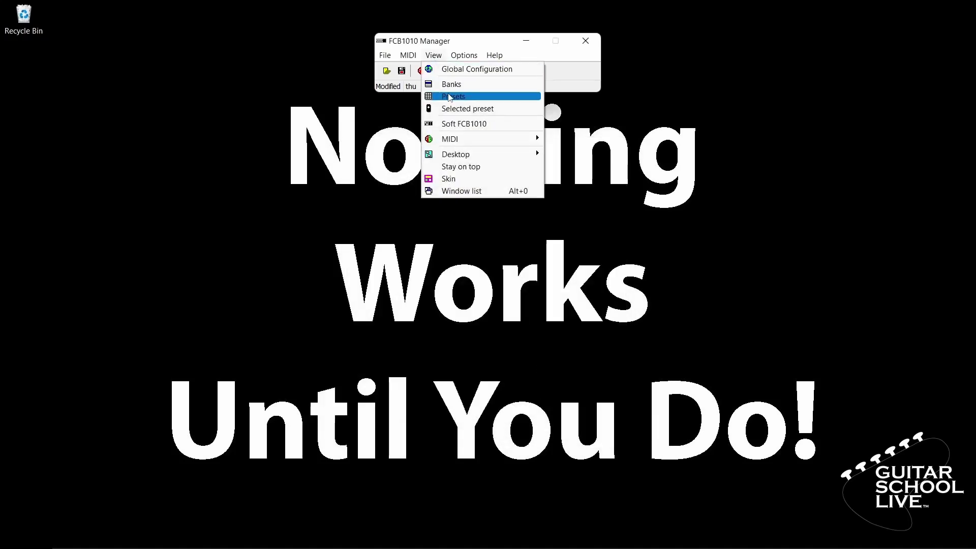
Open the Presets grid from the View menu, listing presets from 0:1
{"action": "left_click", "coordinate": [449, 96]}
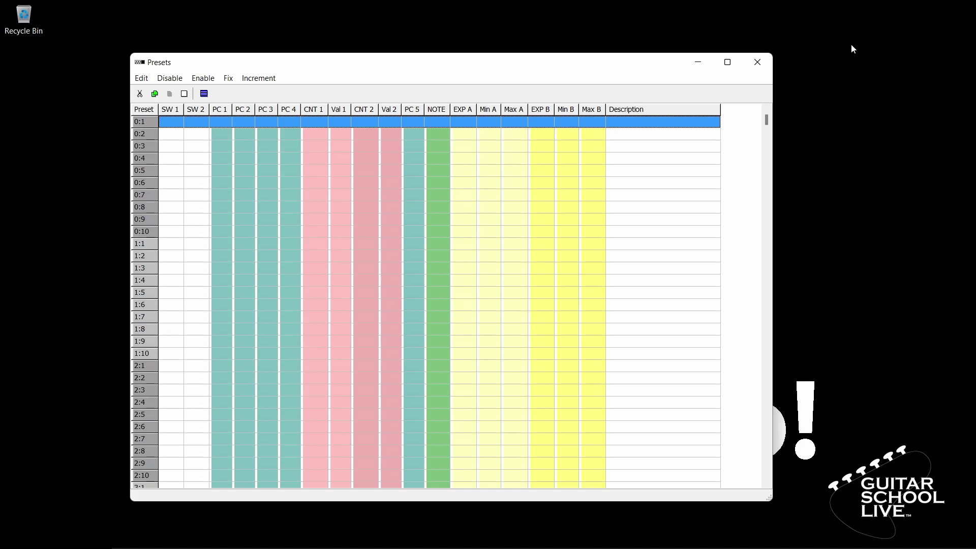
Tick PC 1 on presets 0:1 and 0:2 with programs 3 and 8
{"action": "double_click", "coordinate": [264, 122]}
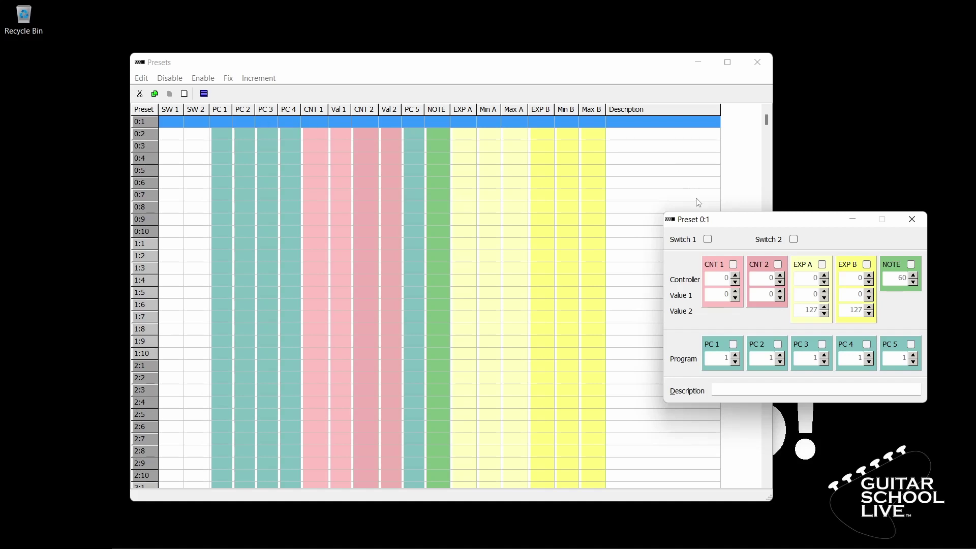
{"action": "left_click", "coordinate": [733, 344]}
{"action": "double_click", "coordinate": [728, 358]}
{"action": "type", "text": "3"}
{"action": "left_click", "coordinate": [269, 135]}
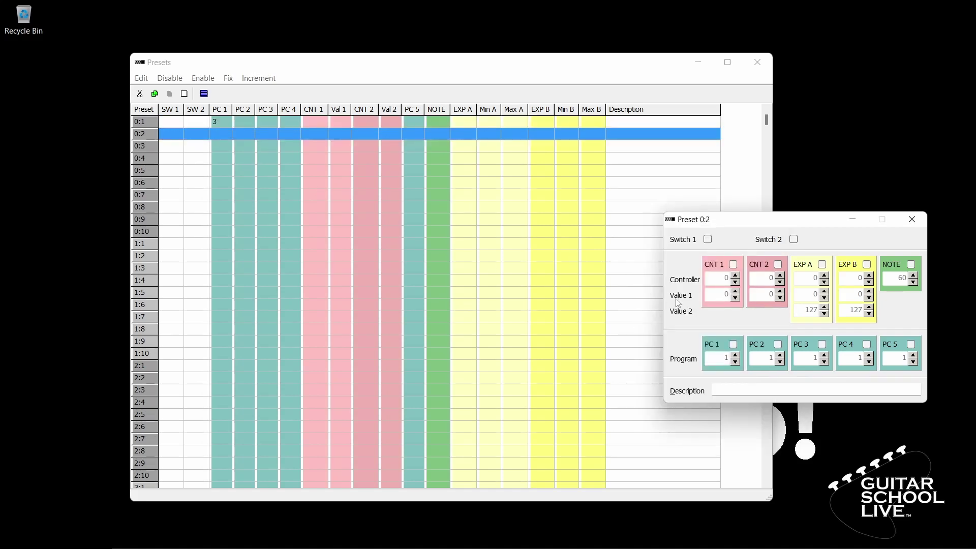
{"action": "left_click", "coordinate": [734, 345]}
{"action": "double_click", "coordinate": [727, 359]}
{"action": "type", "text": "8"}
Tick PC 1 on presets 0:3, 0:4 and 0:5 with programs 12, 16 and 21
{"action": "left_click", "coordinate": [268, 146]}
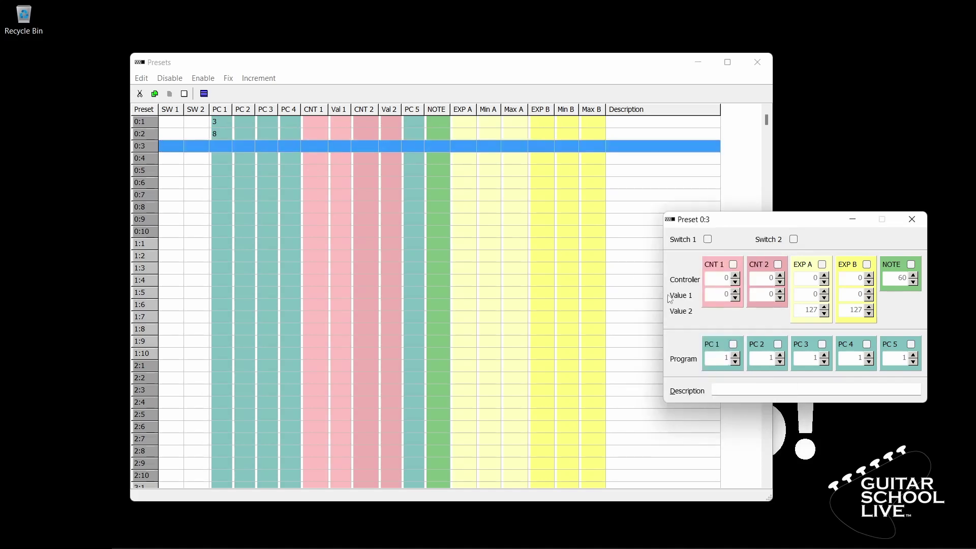
{"action": "left_click", "coordinate": [733, 344]}
{"action": "double_click", "coordinate": [726, 357]}
{"action": "type", "text": "12"}
{"action": "left_click", "coordinate": [271, 157]}
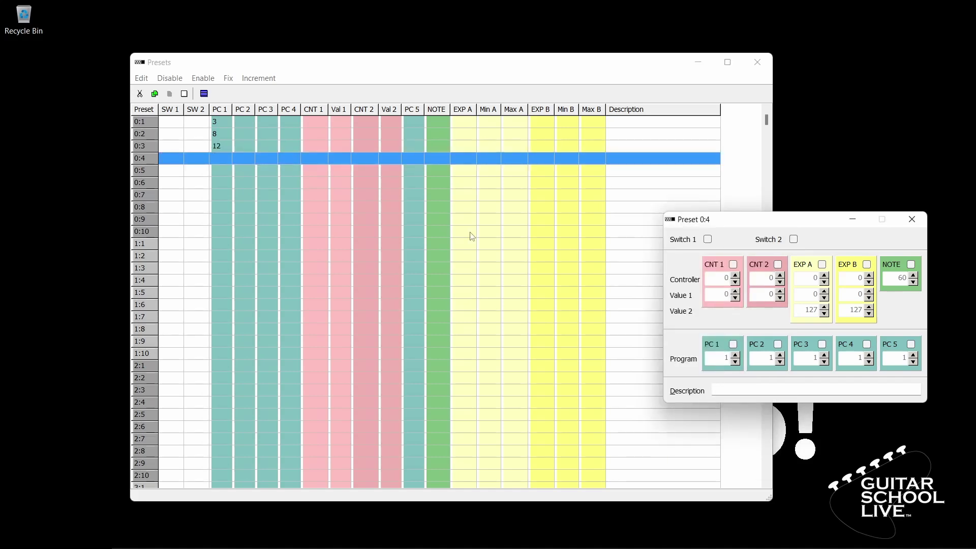
{"action": "left_click", "coordinate": [733, 346]}
{"action": "double_click", "coordinate": [730, 358]}
{"action": "type", "text": "16"}
{"action": "left_click", "coordinate": [229, 169]}
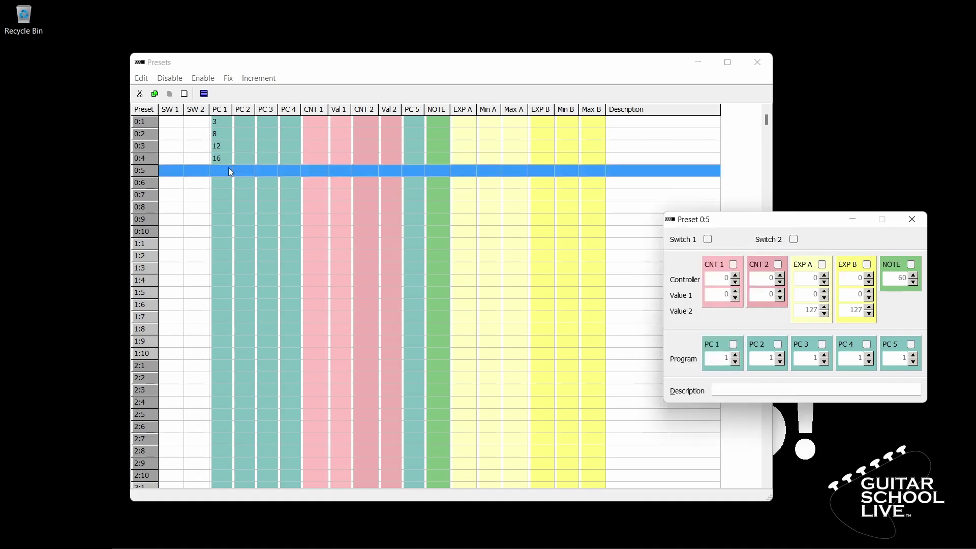
{"action": "left_click", "coordinate": [735, 348]}
{"action": "double_click", "coordinate": [732, 355]}
{"action": "type", "text": "21"}
Number CNT 1 controllers on presets 0:6–0:10 from 102 and enable CNT 1
{"action": "left_click", "coordinate": [912, 219]}
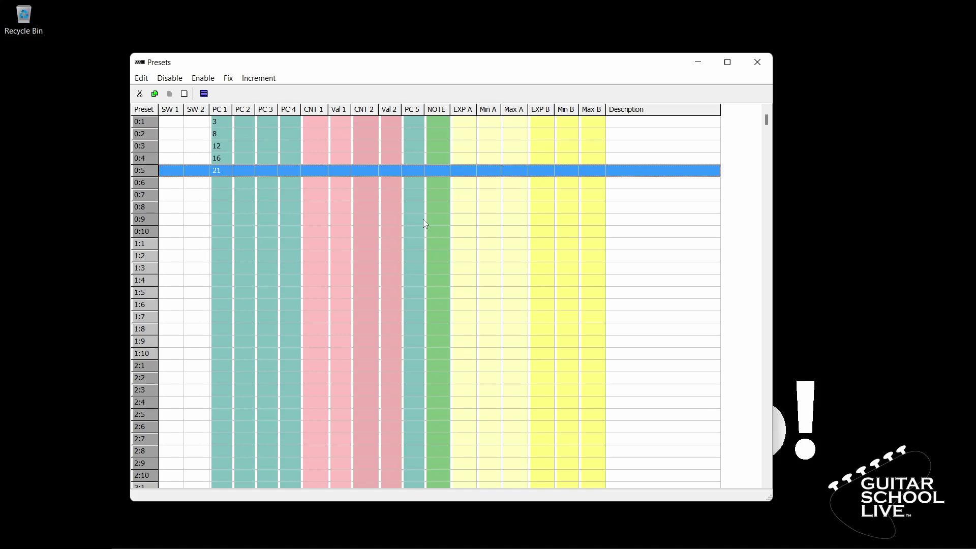
{"action": "left_click_drag", "start_coordinate": [416, 184], "coordinate": [413, 232]}
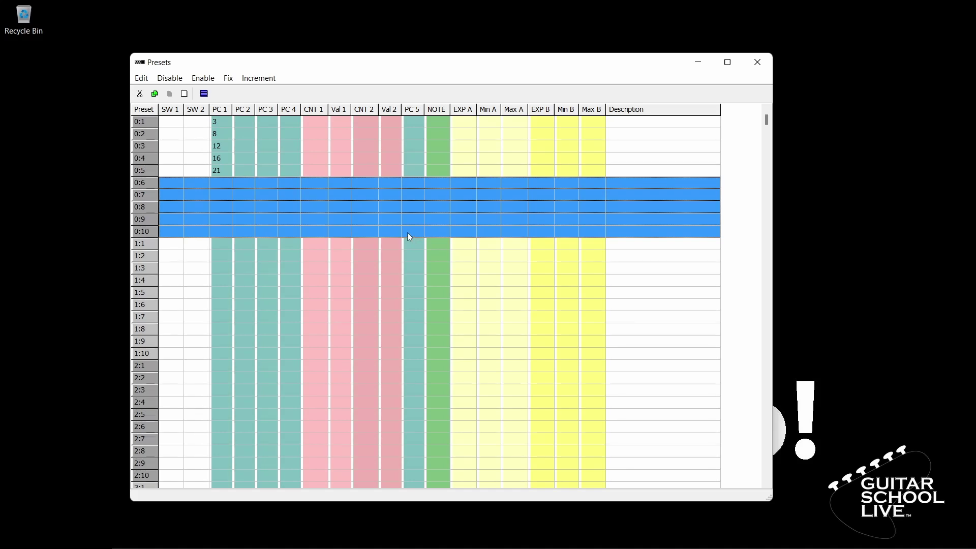
{"action": "left_click", "coordinate": [256, 80]}
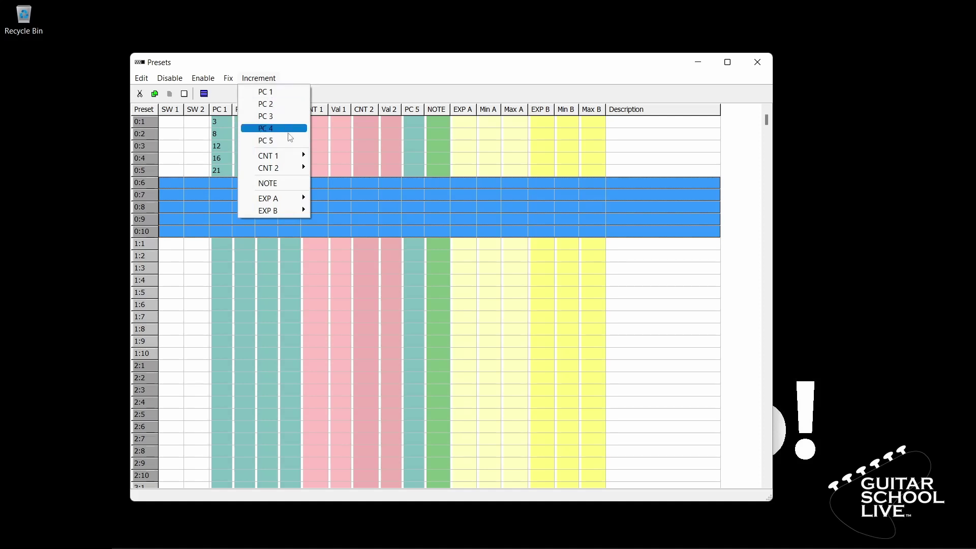
{"action": "mouse_move", "coordinate": [299, 159]}
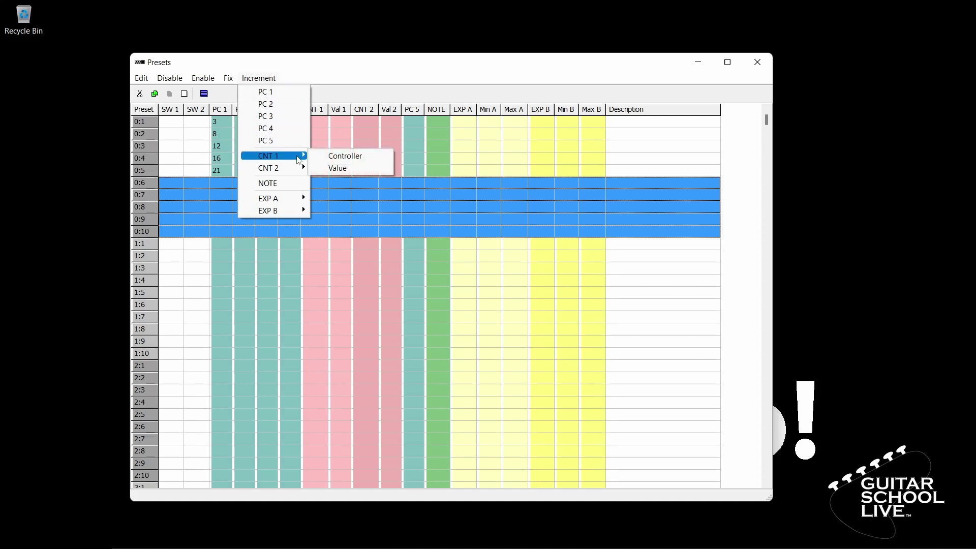
{"action": "left_click", "coordinate": [336, 155]}
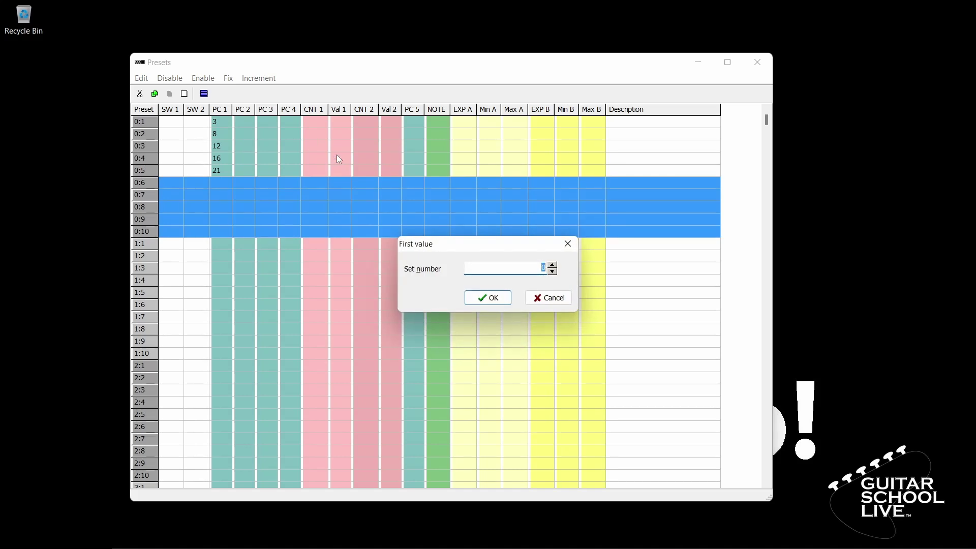
{"action": "type", "text": "102"}
{"action": "left_click", "coordinate": [497, 298]}
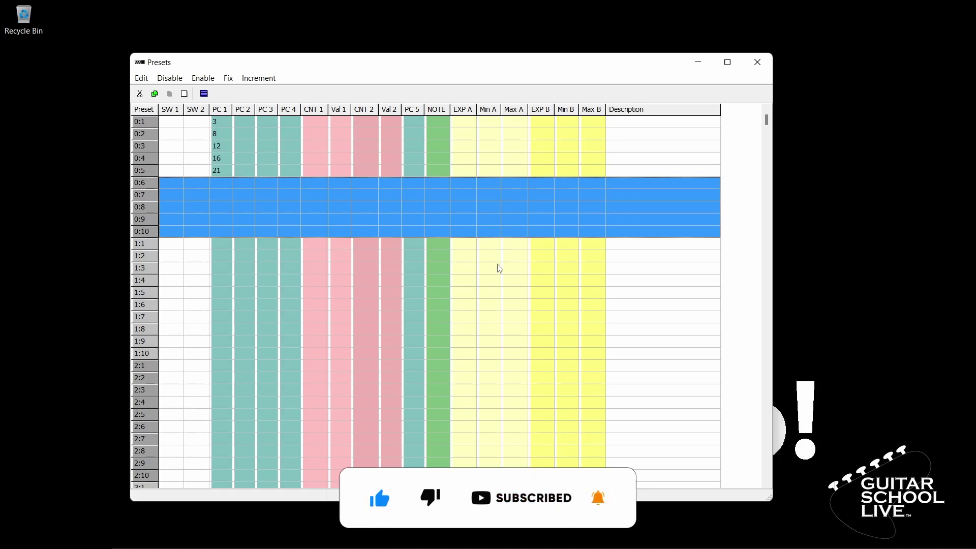
{"action": "left_click", "coordinate": [213, 80]}
{"action": "left_click", "coordinate": [237, 183]}
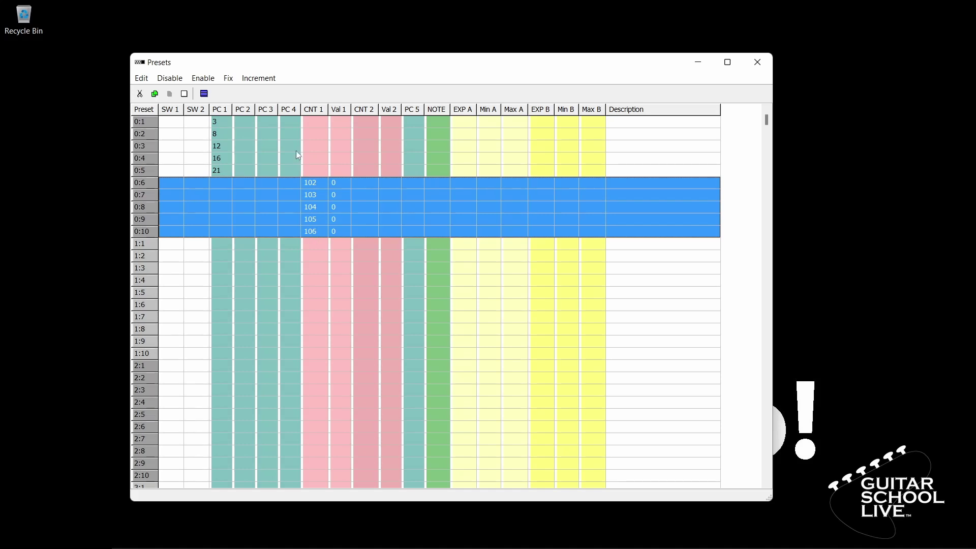
Number the CNT 2 controllers sequentially on presets 0:6–0:10 using Increment
{"action": "left_click", "coordinate": [257, 79]}
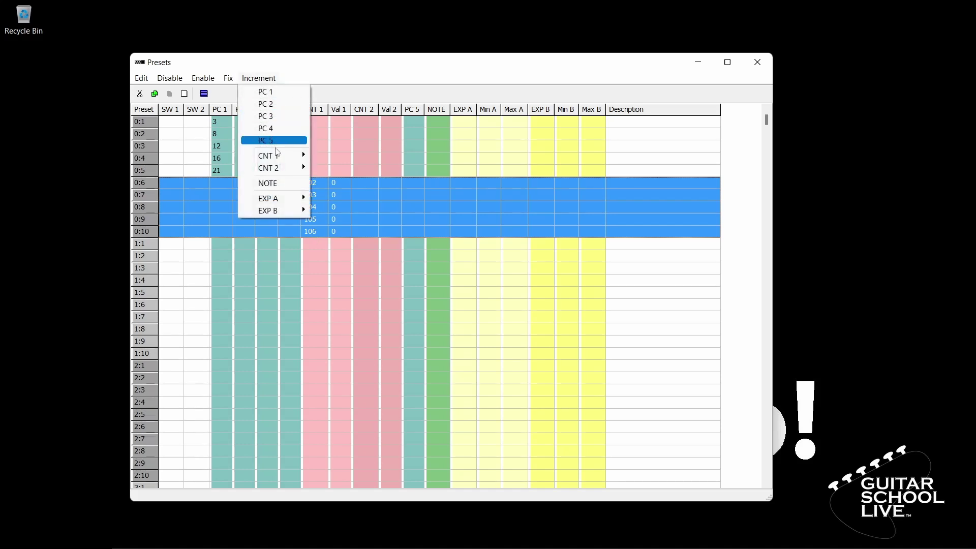
{"action": "mouse_move", "coordinate": [284, 168]}
{"action": "left_click", "coordinate": [336, 168]}
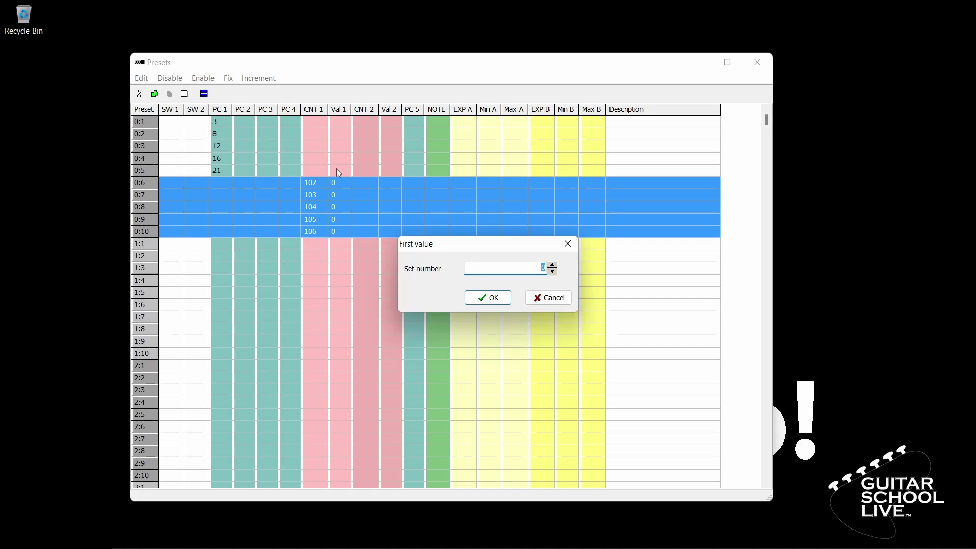
{"action": "type", "text": "102"}
{"action": "left_click", "coordinate": [488, 297]}
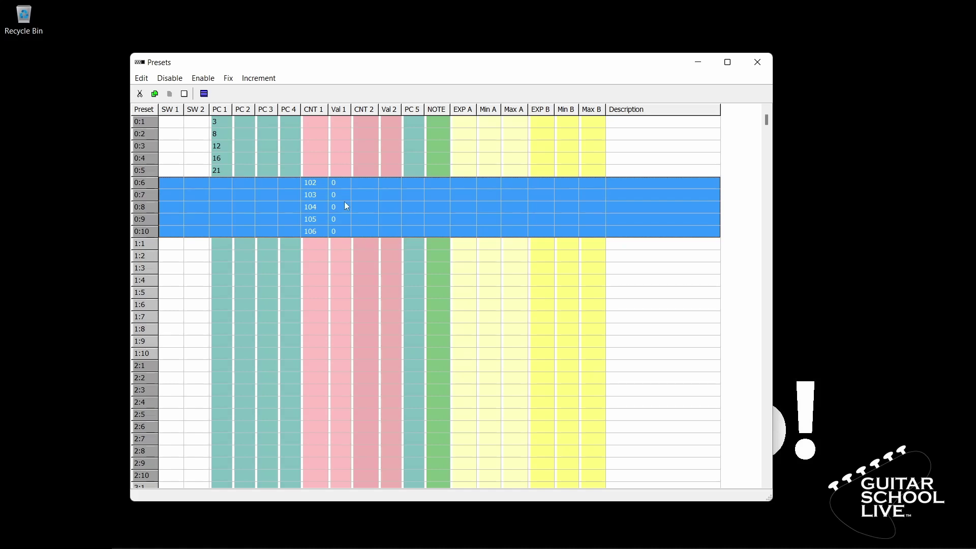
Enable CNT 2 on presets 0:6–0:10, showing controllers 102–106
{"action": "left_click", "coordinate": [203, 78]}
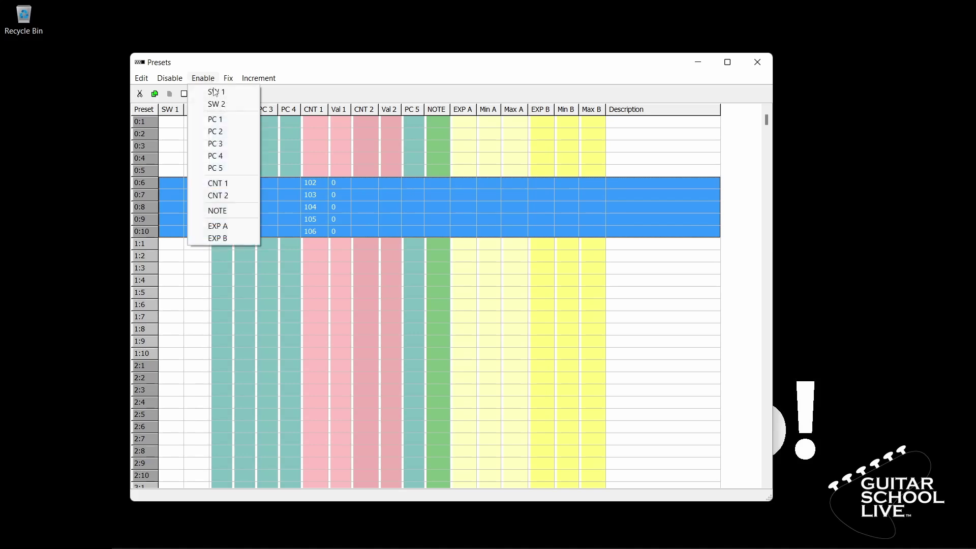
{"action": "left_click", "coordinate": [234, 196]}
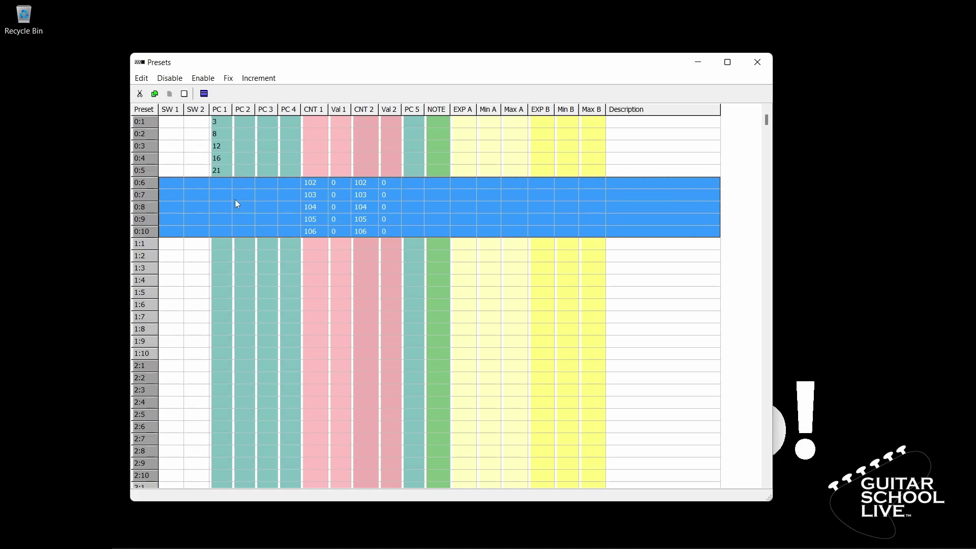
Fix the CNT 1 value at 0 for presets 0:6–0:10
{"action": "left_click", "coordinate": [228, 79]}
{"action": "mouse_move", "coordinate": [254, 155]}
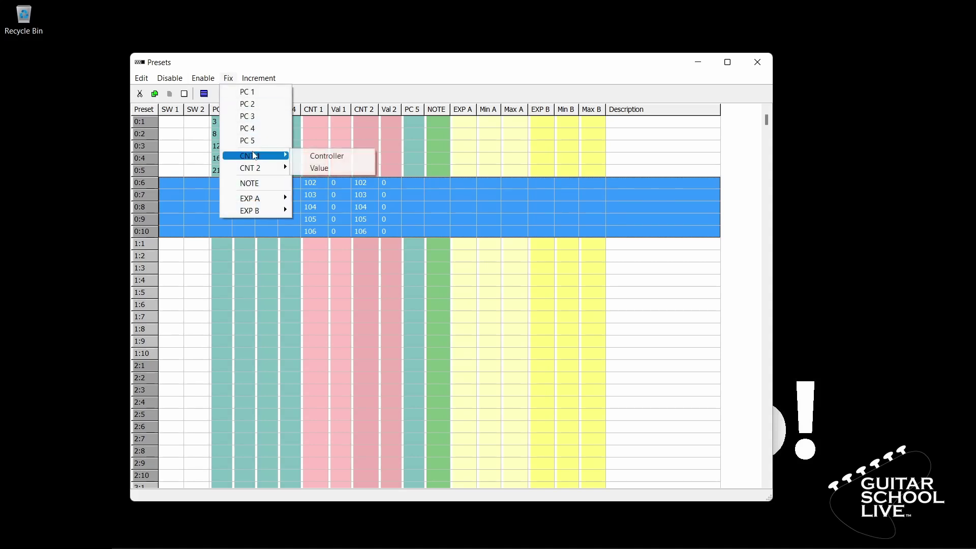
{"action": "left_click", "coordinate": [320, 168]}
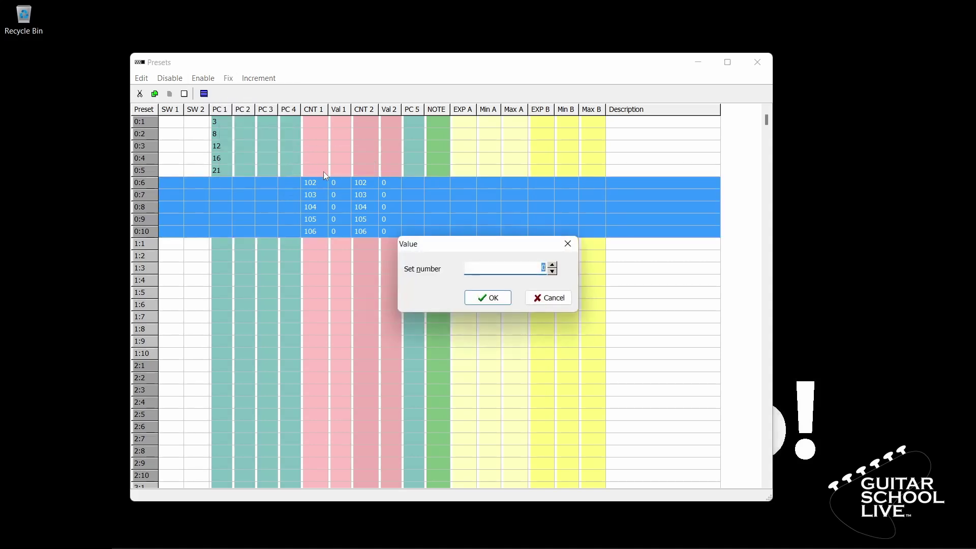
{"action": "left_click", "coordinate": [505, 299]}
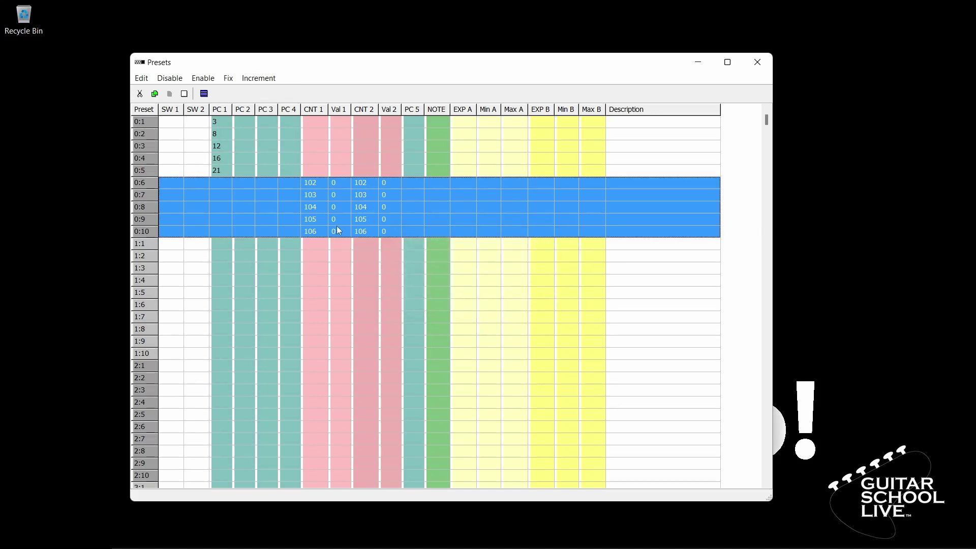
Fix the CNT 2 value at 127 for presets 0:6–0:10
{"action": "left_click", "coordinate": [228, 77]}
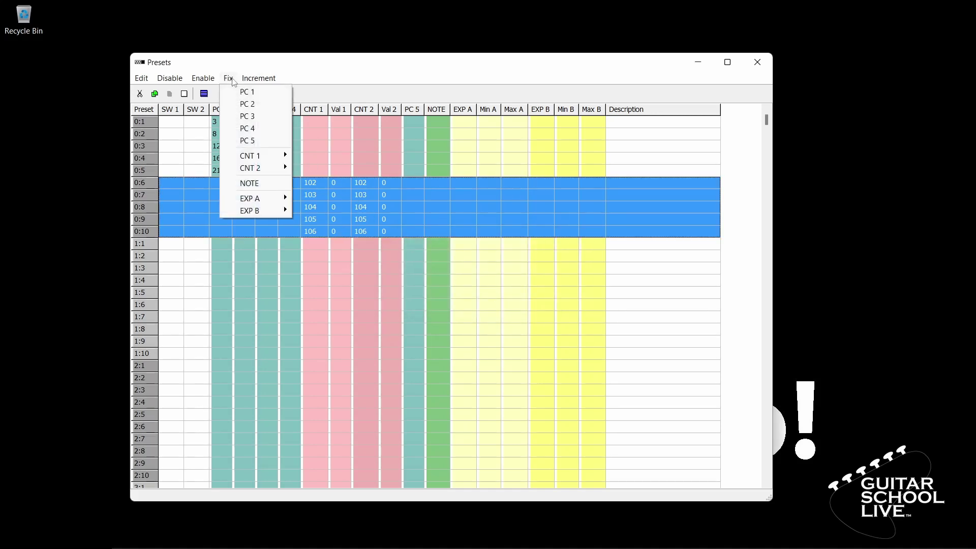
{"action": "mouse_move", "coordinate": [262, 168]}
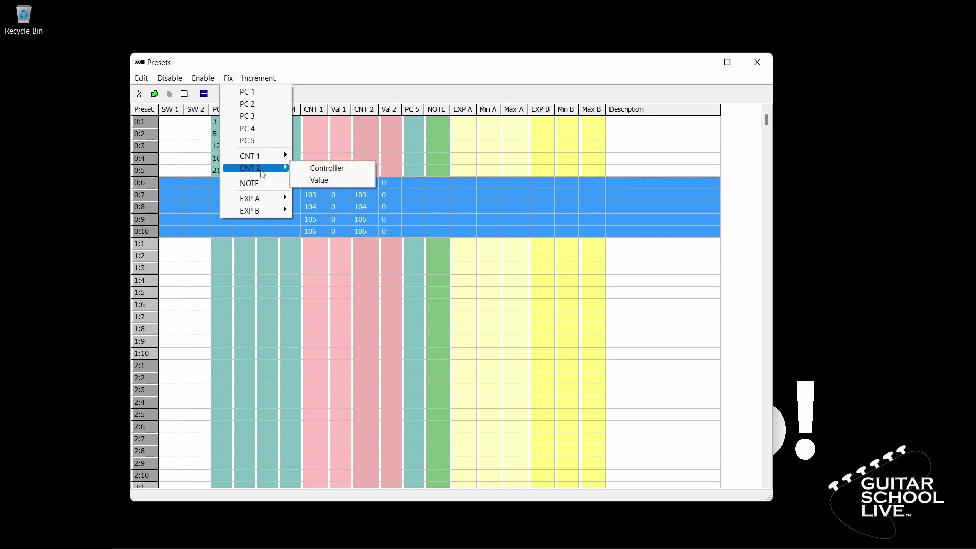
{"action": "left_click", "coordinate": [320, 179]}
{"action": "type", "text": "127"}
{"action": "left_click", "coordinate": [510, 297]}
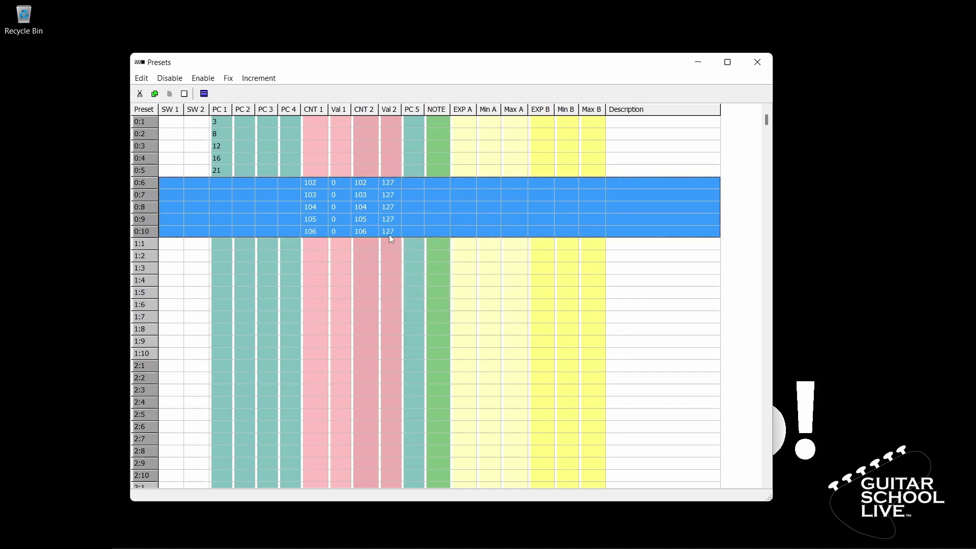
On presets 0:1–0:10, fix EXP A to controller 7 and EXP B to controller 11
{"action": "left_click_drag", "start_coordinate": [389, 122], "coordinate": [402, 232]}
{"action": "left_click", "coordinate": [228, 79]}
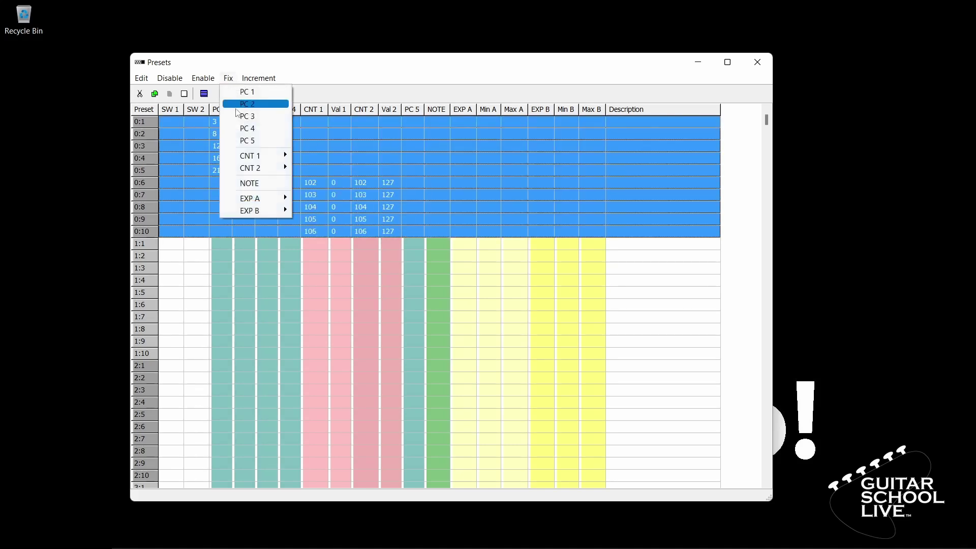
{"action": "mouse_move", "coordinate": [269, 205]}
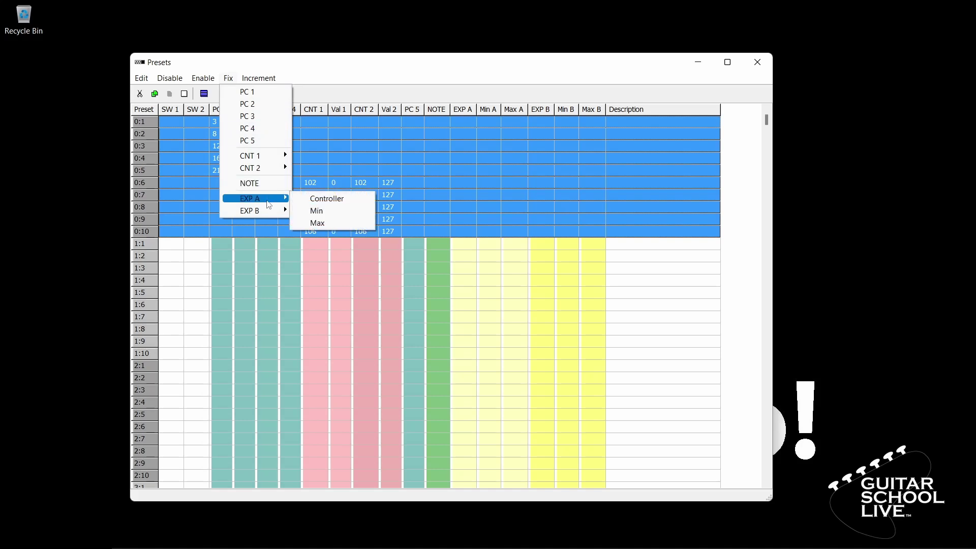
{"action": "left_click", "coordinate": [323, 200]}
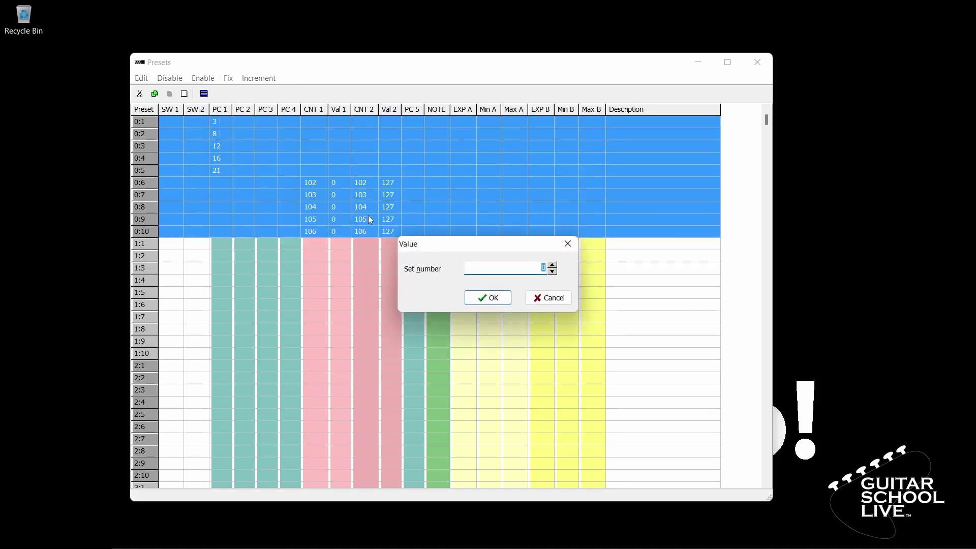
{"action": "type", "text": "7"}
{"action": "left_click", "coordinate": [493, 298]}
{"action": "left_click", "coordinate": [229, 80]}
{"action": "mouse_move", "coordinate": [270, 212]}
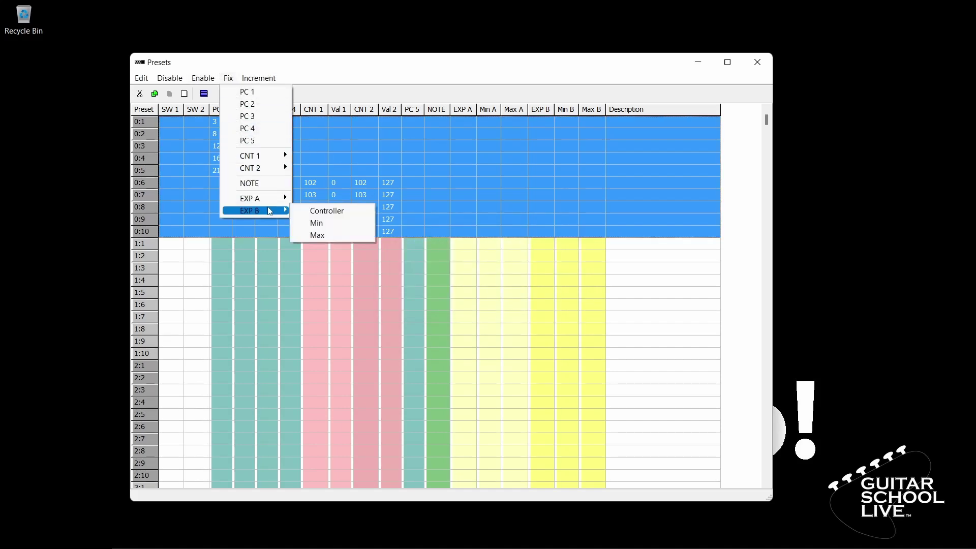
{"action": "left_click", "coordinate": [319, 211]}
{"action": "type", "text": "12"}
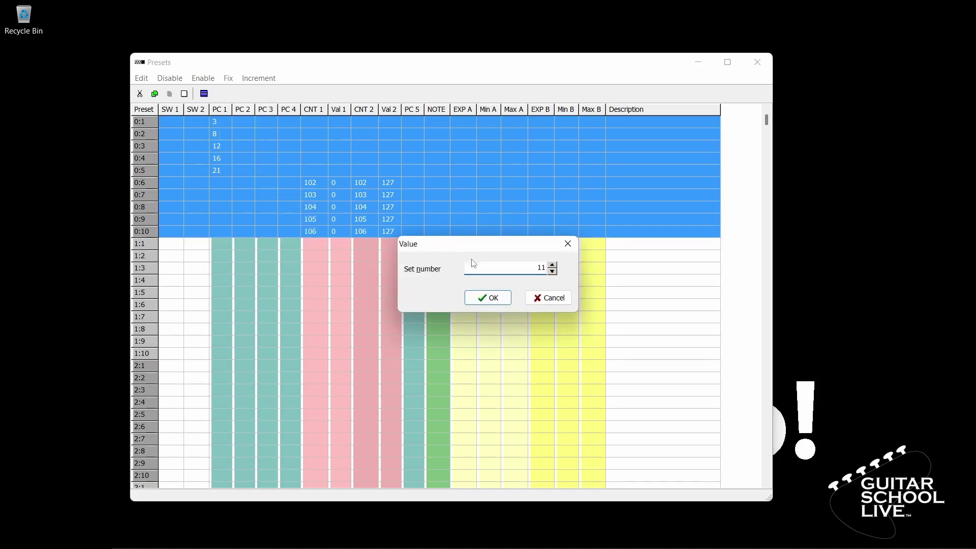
{"action": "left_click", "coordinate": [492, 299]}
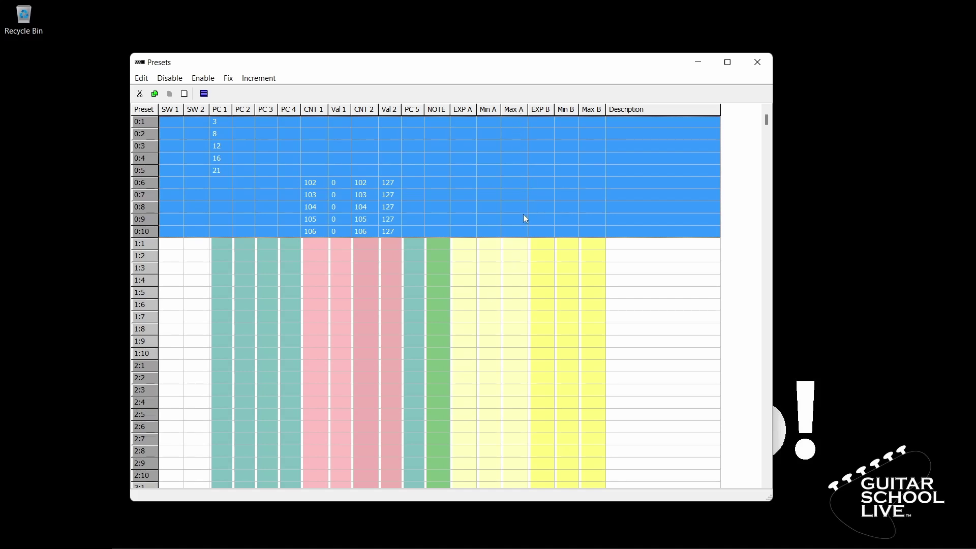
Enable EXP A and EXP B on presets 0:1–0:10
{"action": "left_click", "coordinate": [203, 78]}
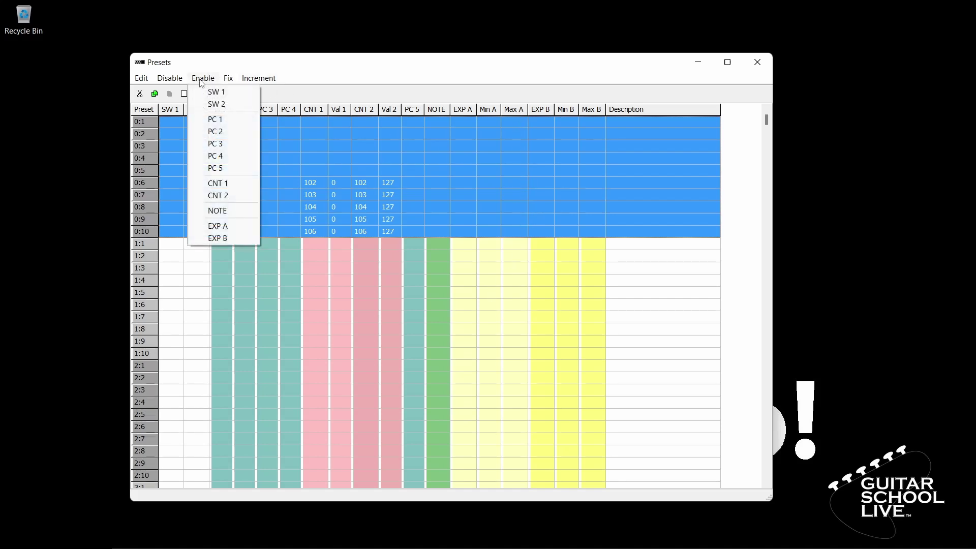
{"action": "left_click", "coordinate": [234, 226]}
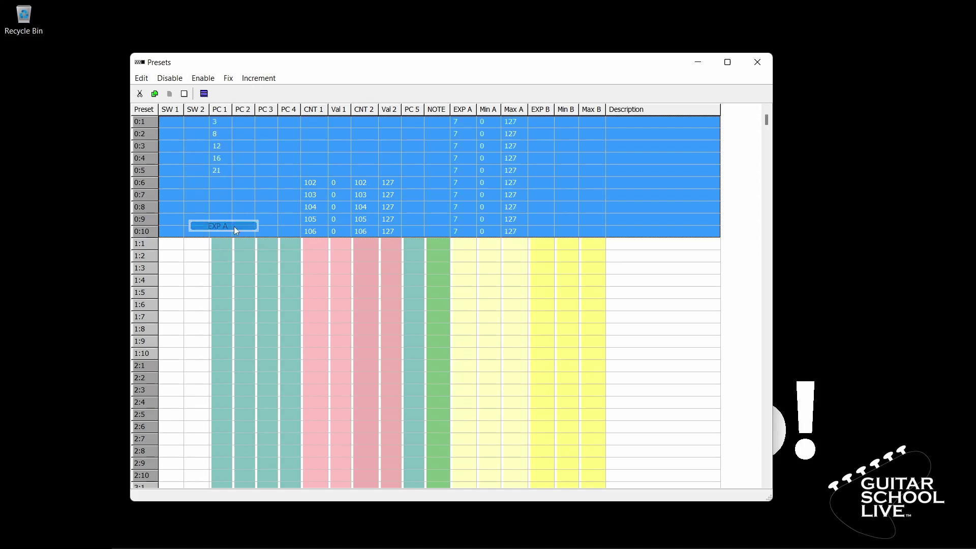
{"action": "left_click", "coordinate": [203, 80]}
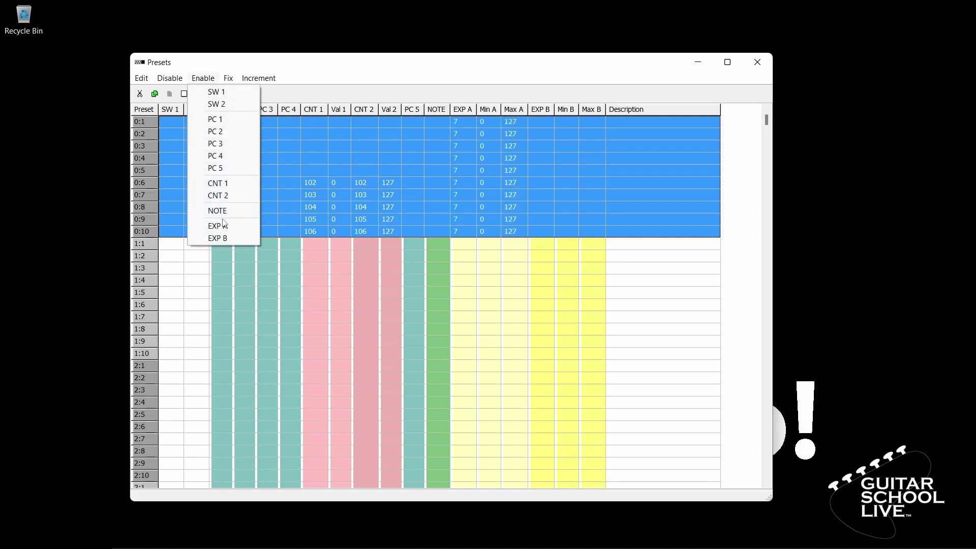
{"action": "left_click", "coordinate": [229, 239]}
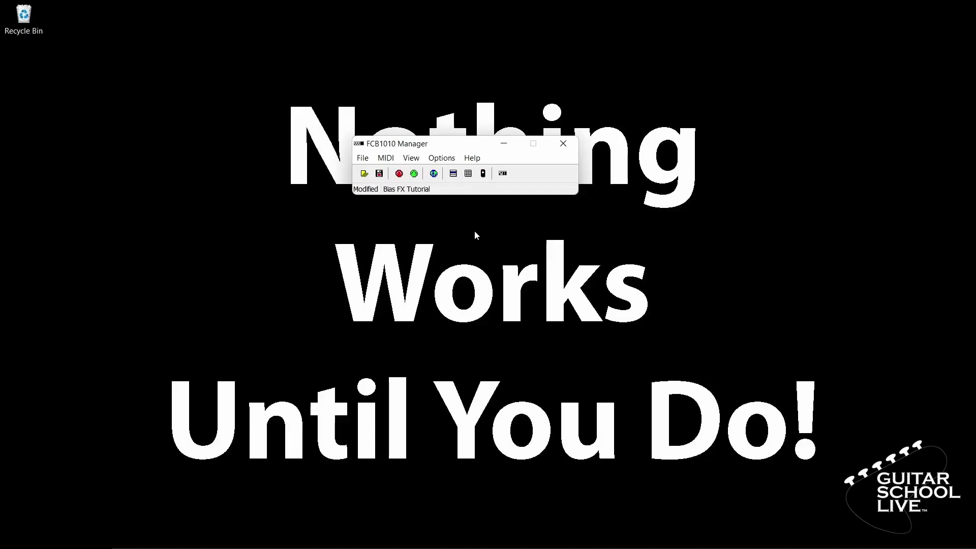
Send the preset data to the FCB1010 and confirm the Send data dialog
{"action": "left_click", "coordinate": [414, 174]}
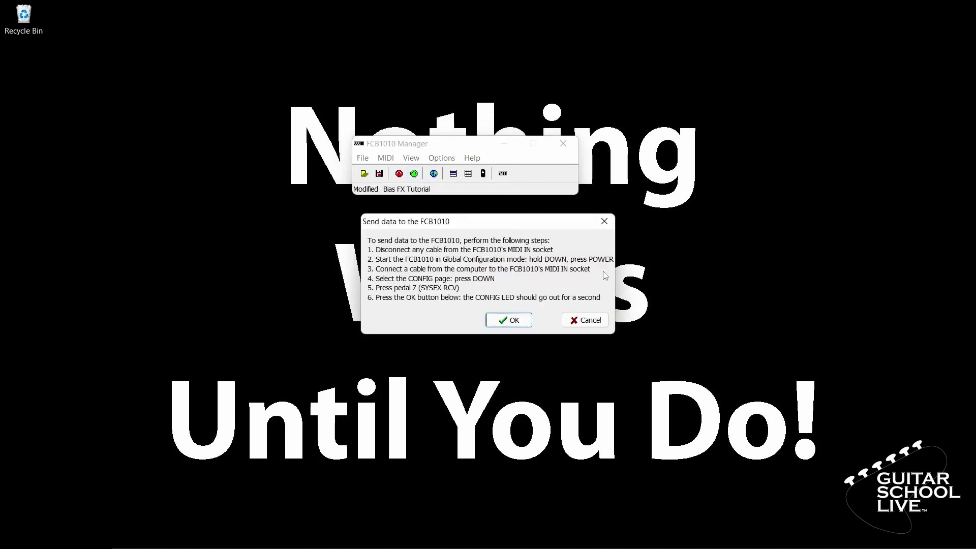
{"action": "left_click", "coordinate": [512, 321]}
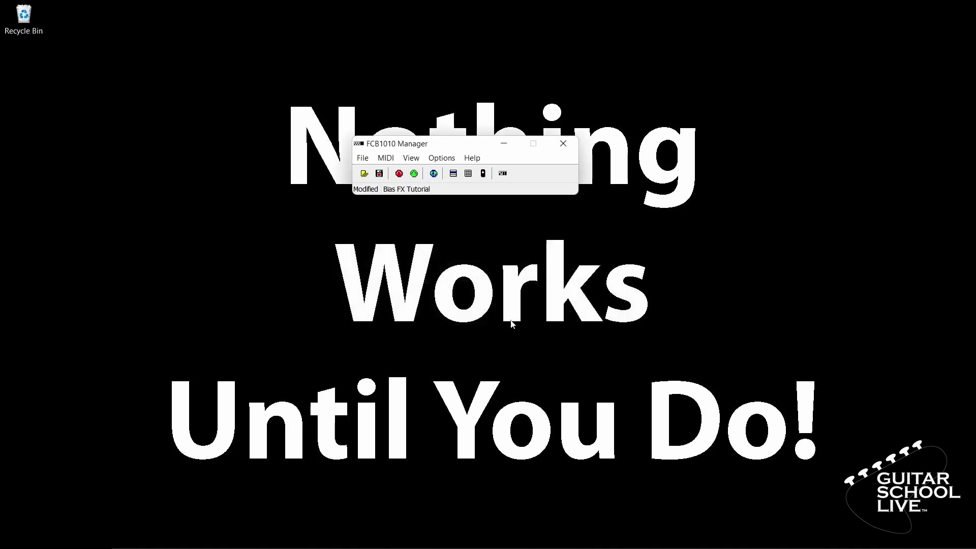